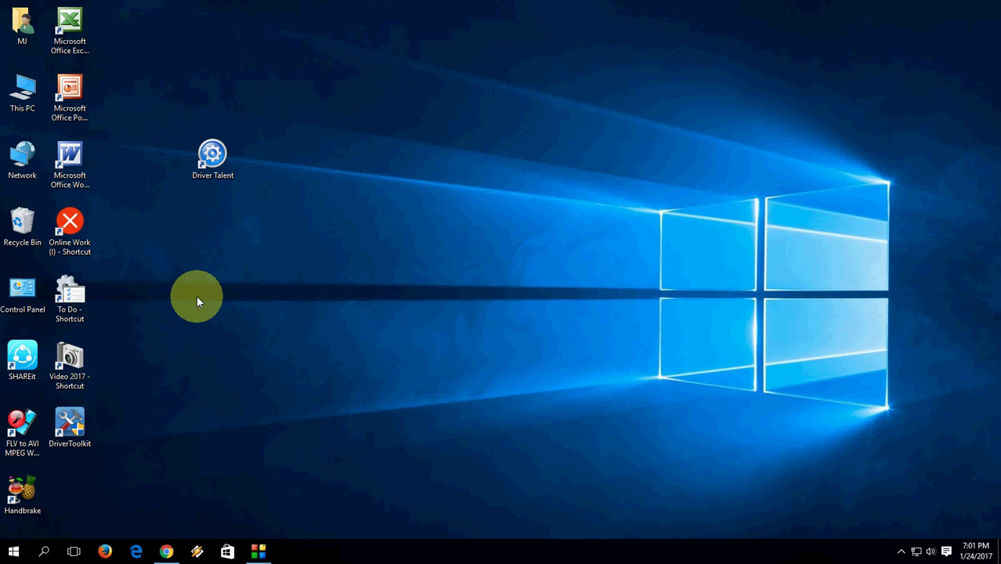
- Refresh the desktop, then view the Driver Talent product page offering version 6.4.49.150 in Chrome
right_click(214, 253)
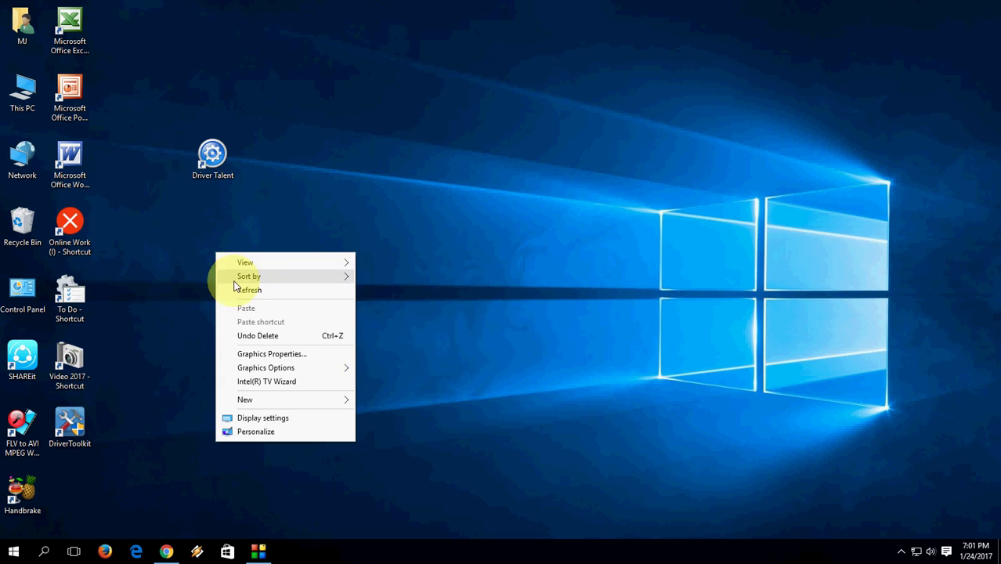
left_click(196, 386)
left_click(164, 550)
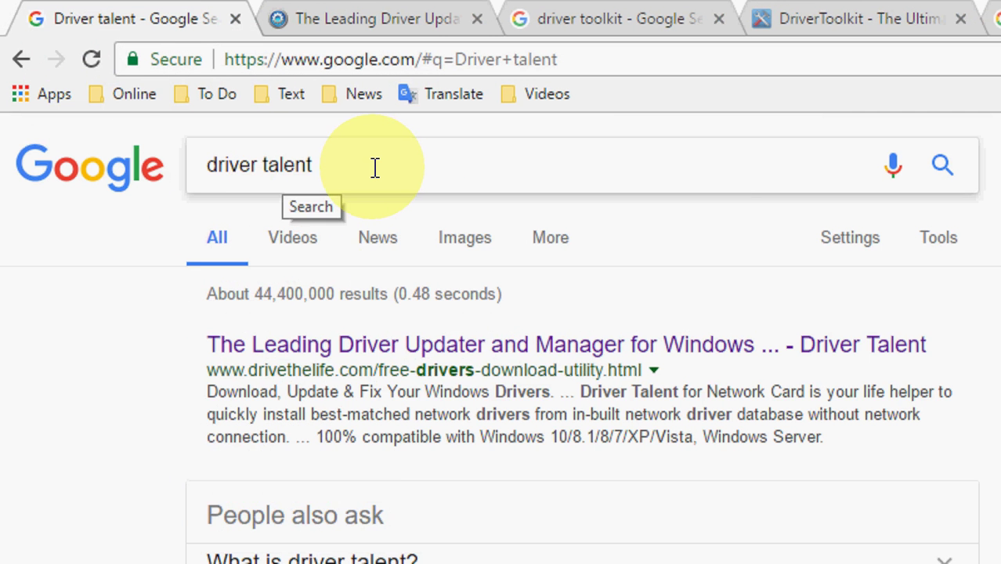
left_click(384, 24)
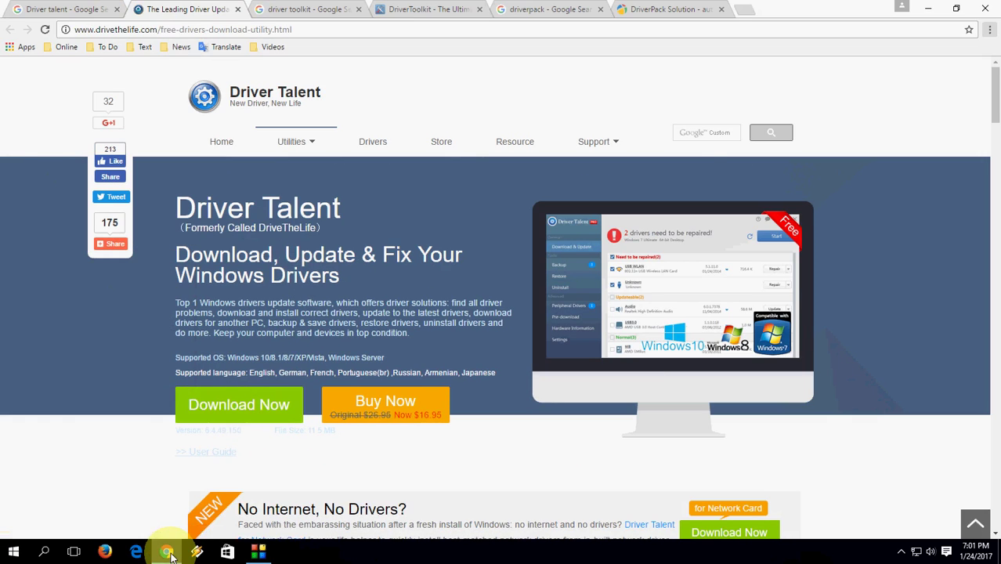
- Launch Driver Talent and rescan, finding MB, Audio and Network drivers needing repair, then close it
left_click(167, 552)
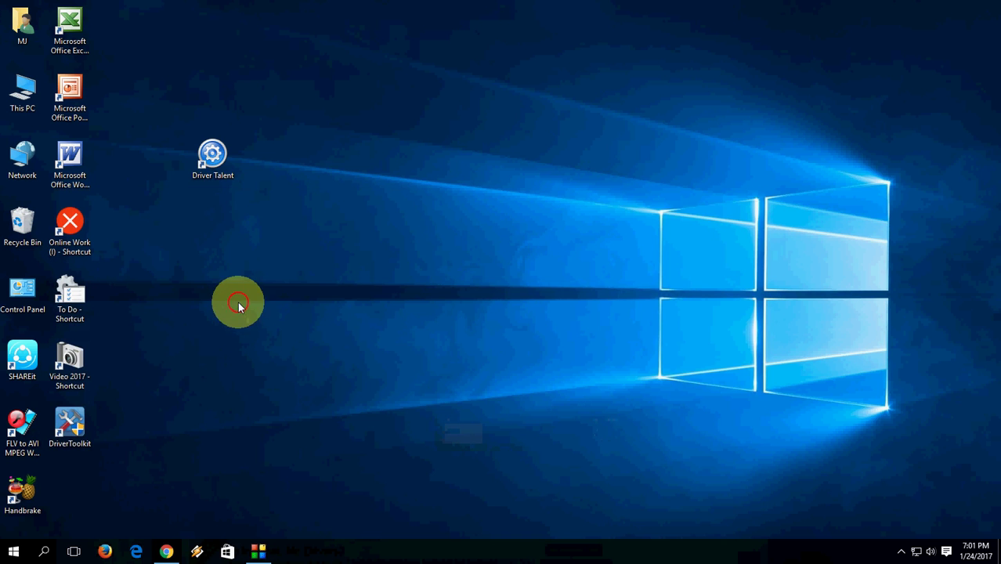
left_click(224, 172)
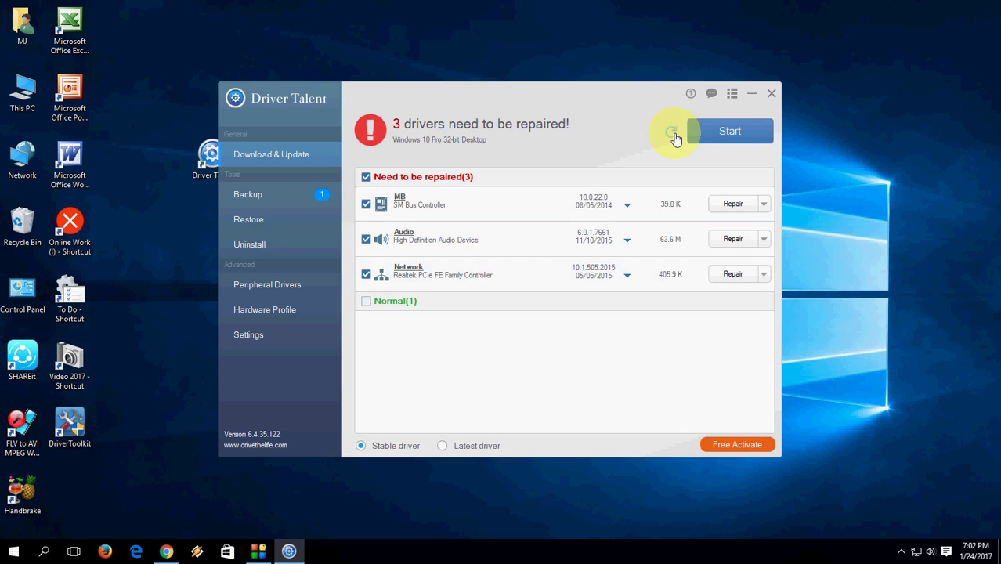
left_click(670, 130)
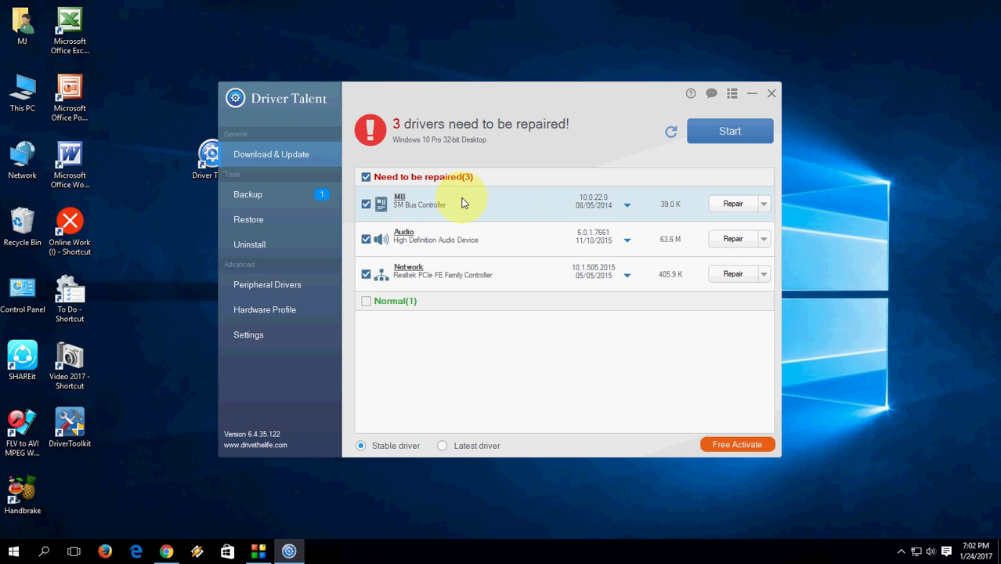
left_click(771, 92)
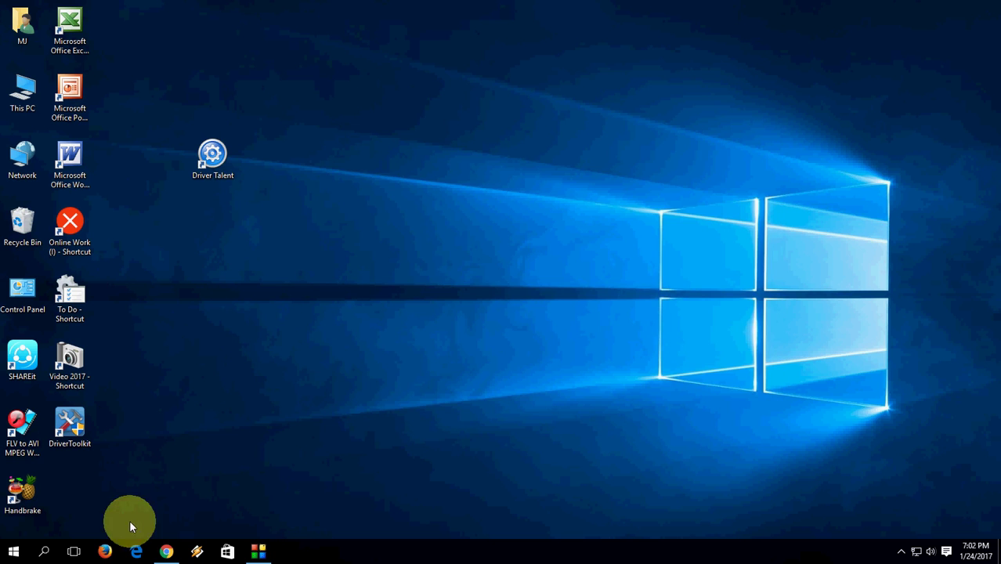
- View the DriverToolkit 8 homepage from the driver toolkit search results, then minimize Chrome
left_click(165, 551)
left_click(272, 11)
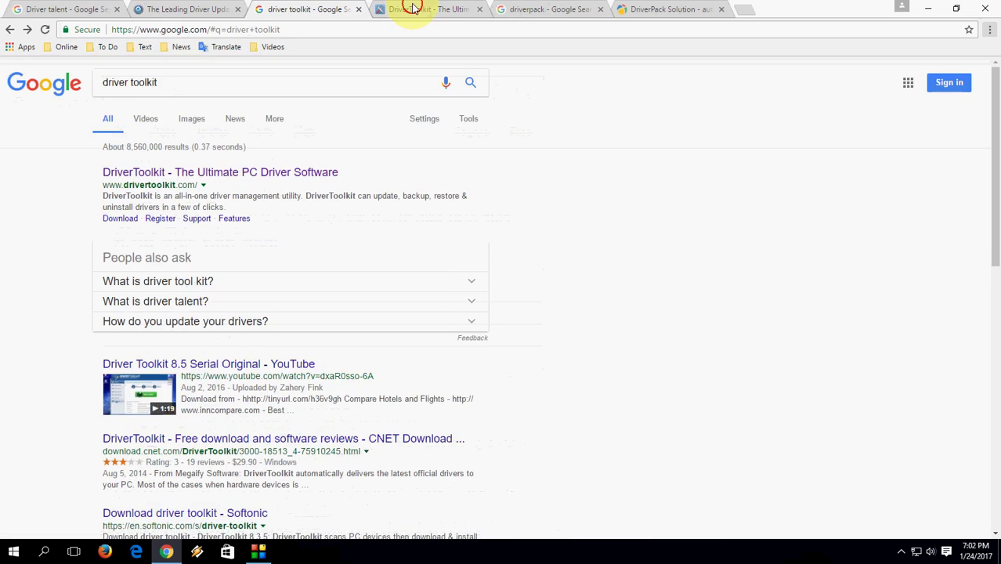
left_click(415, 8)
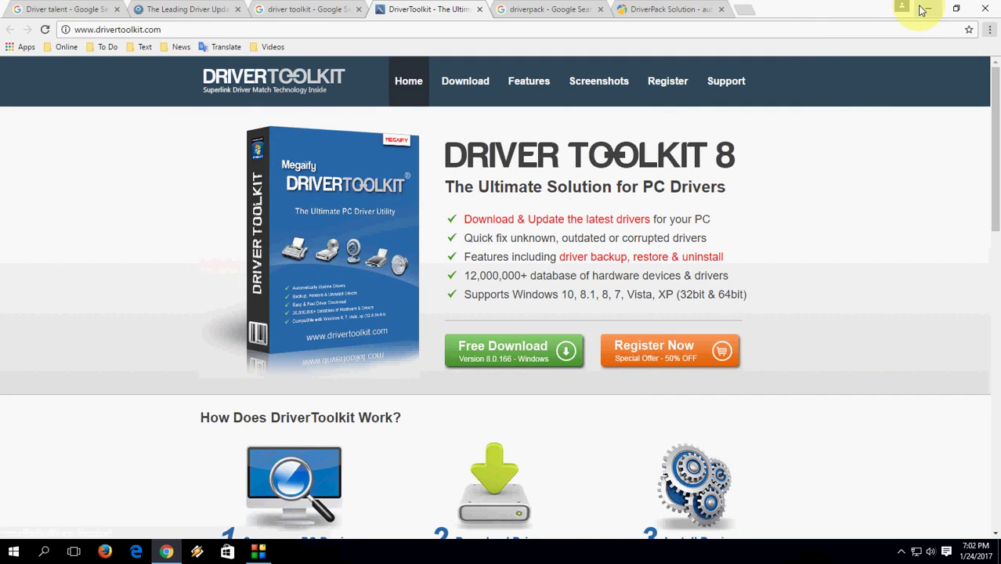
left_click(928, 8)
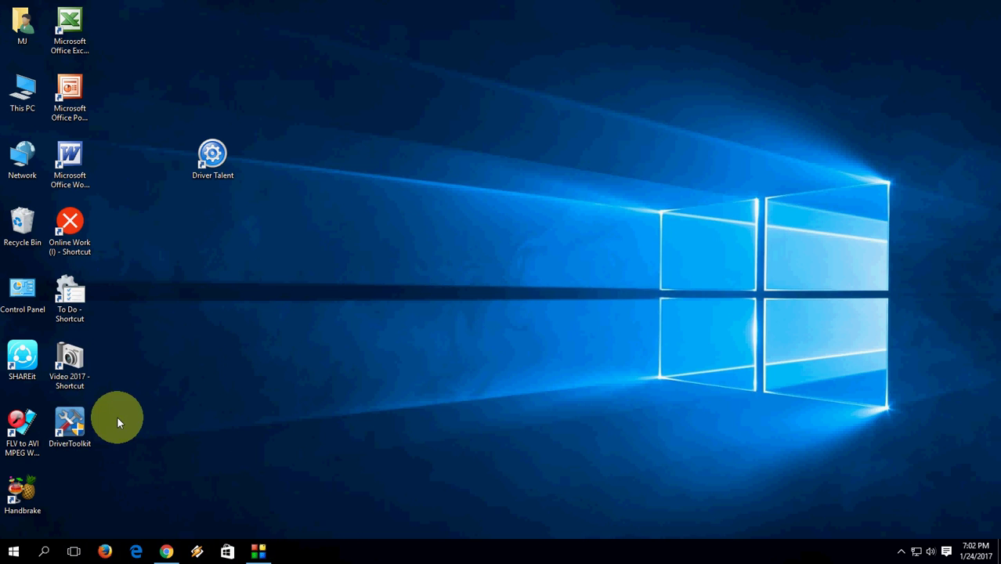
- Launch DriverToolkit and scan, finding 21 important updates including 13 missing or corrupt drivers
double_click(72, 422)
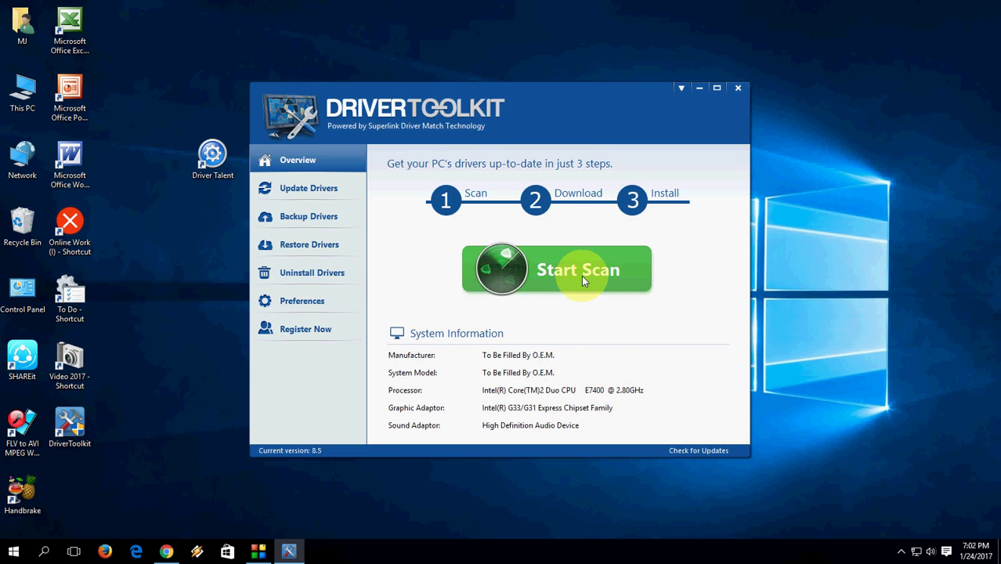
left_click(579, 271)
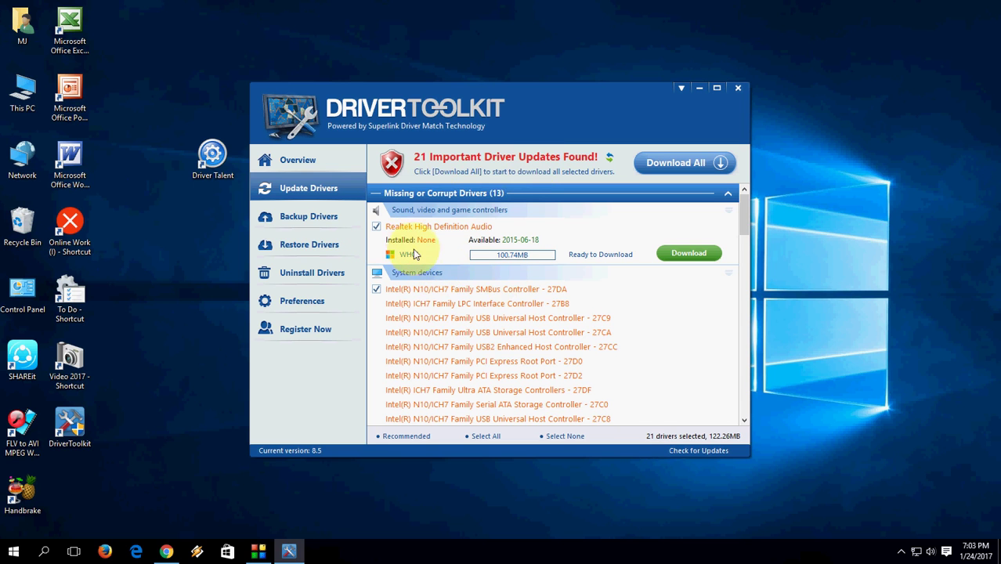
- Review DriverToolkit's list of 21 driver updates, then minimize its window
scroll(419, 263, "down", 1)
scroll(419, 262, "down", 1)
scroll(419, 263, "down", 3)
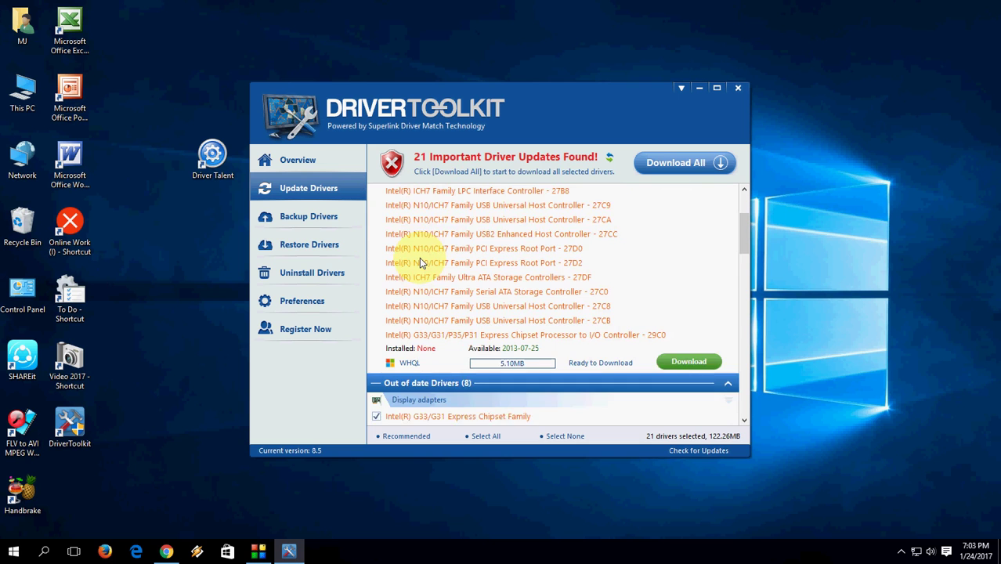
scroll(419, 262, "down", 3)
scroll(420, 261, "down", 1)
scroll(421, 261, "down", 3)
scroll(424, 251, "down", 2)
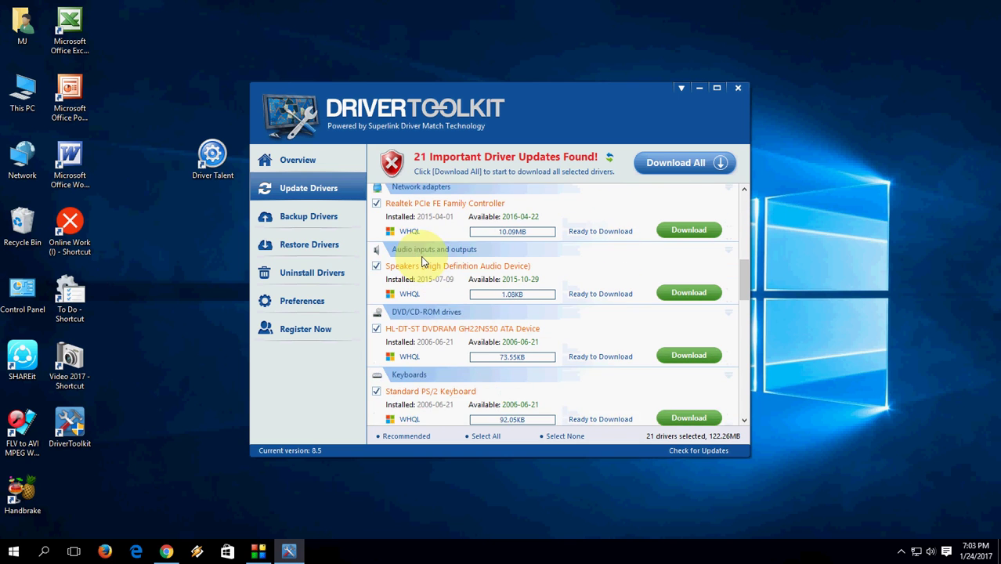
scroll(423, 251, "down", 2)
scroll(505, 345, "up", 2)
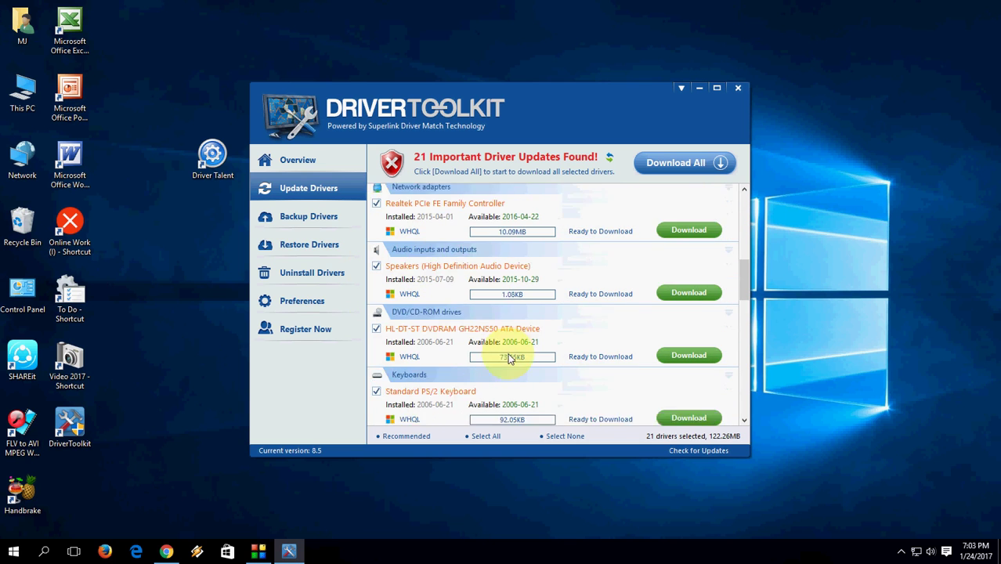
scroll(510, 353, "up", 2)
scroll(509, 358, "up", 4)
scroll(470, 341, "up", 2)
scroll(423, 290, "up", 4)
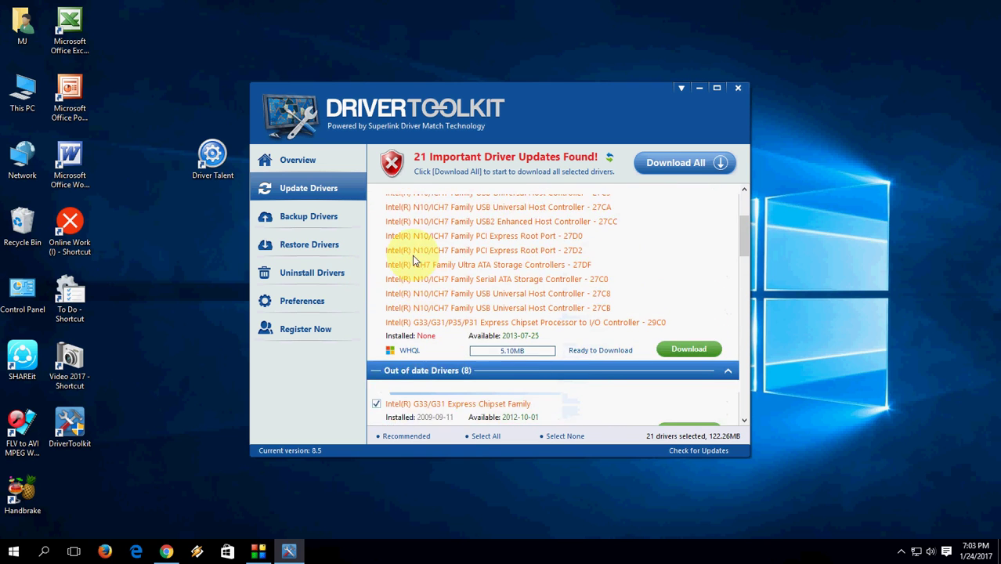
scroll(403, 251, "up", 3)
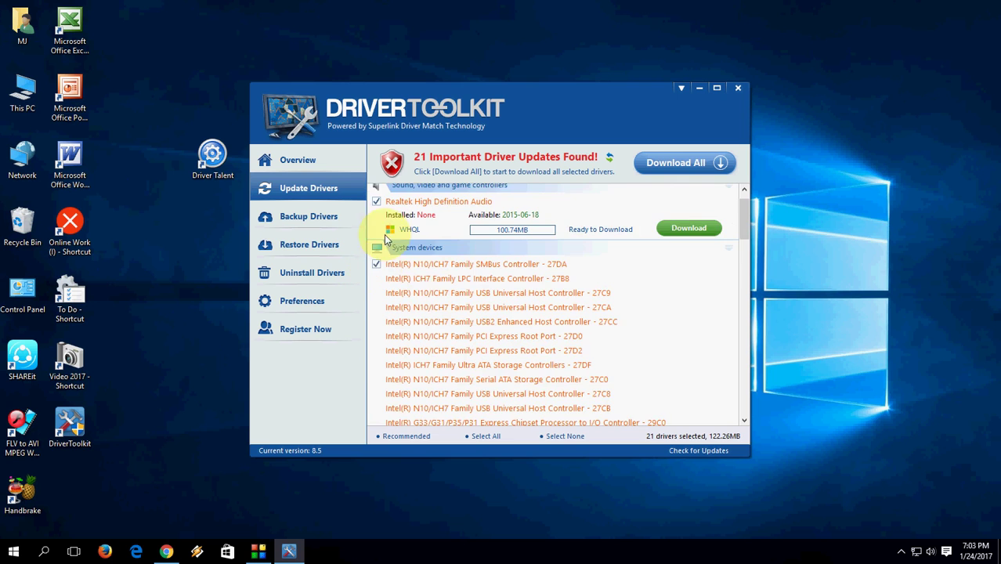
scroll(384, 231, "up", 1)
scroll(559, 278, "down", 1)
scroll(559, 284, "up", 1)
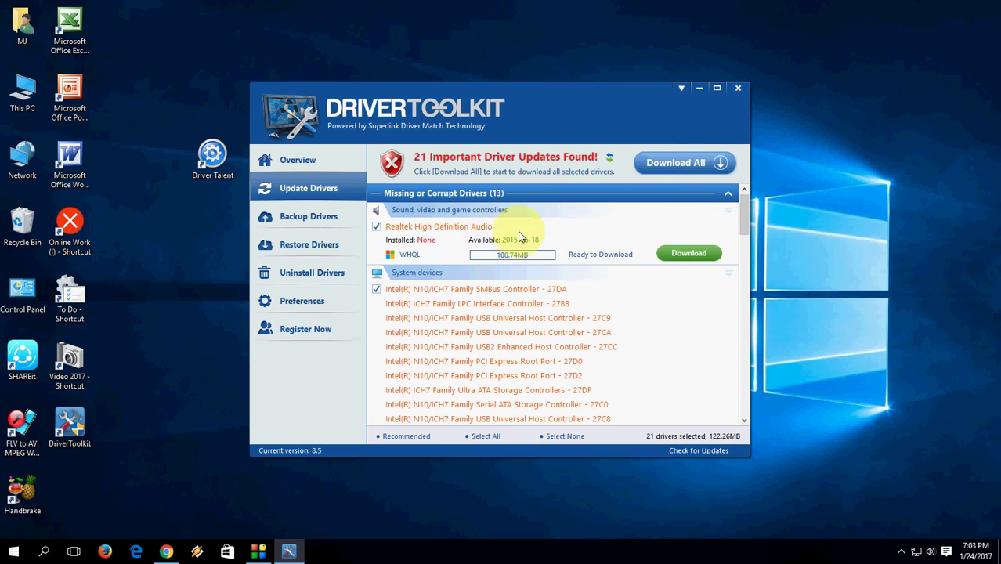
left_click(699, 91)
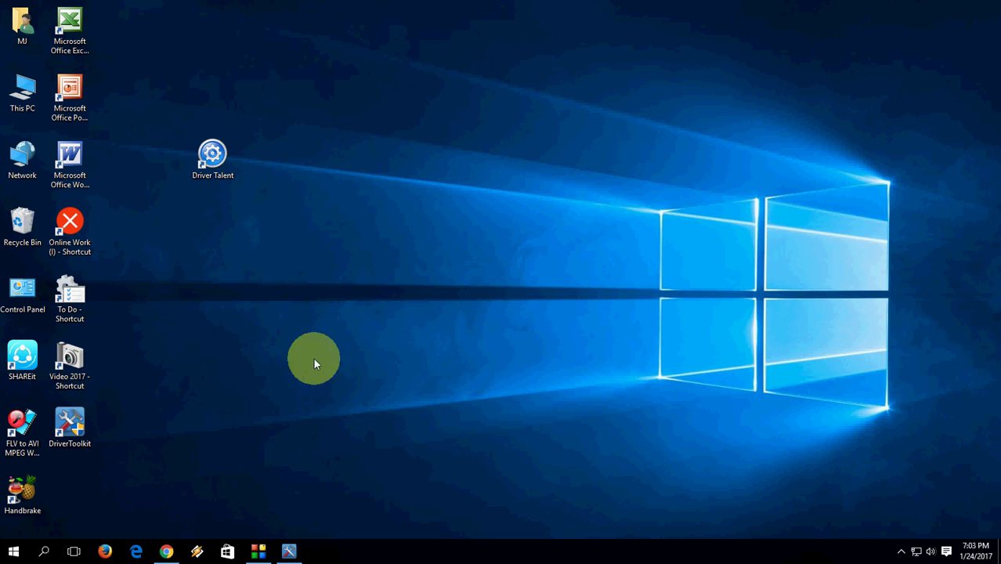
- Open the DriverPack Solution homepage at drp.su from the driverpack search results, then minimize Chrome
left_click(166, 551)
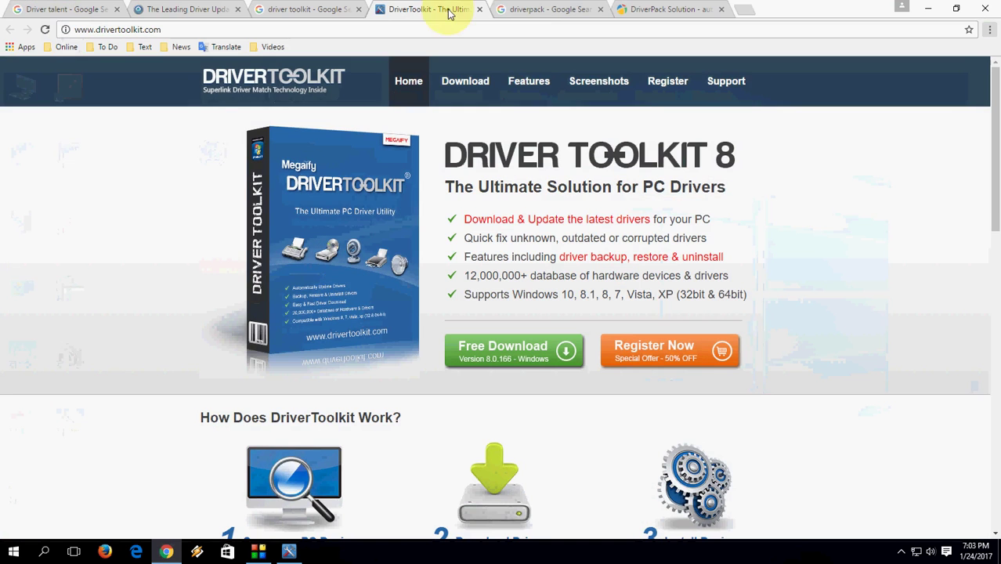
left_click(530, 8)
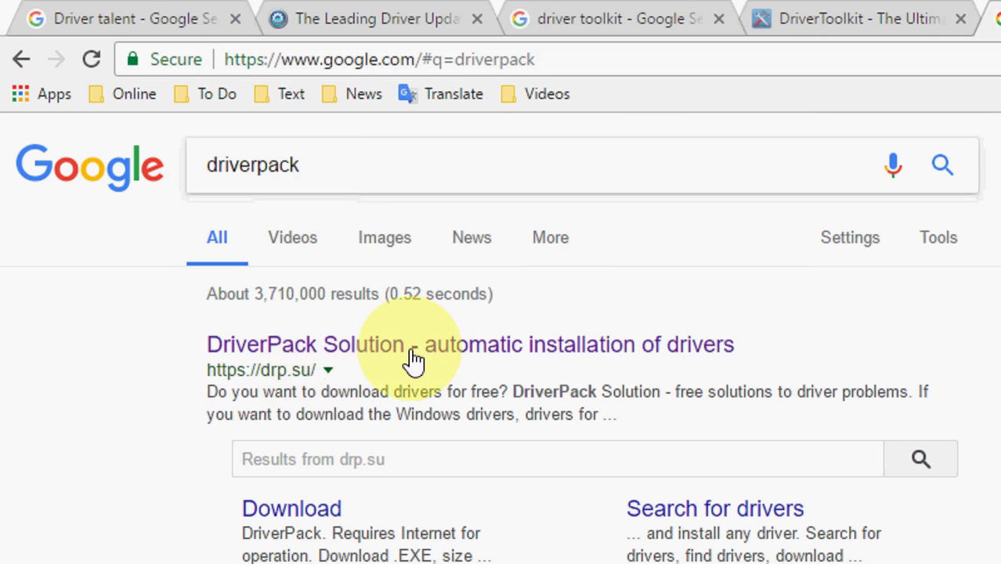
left_click(378, 347)
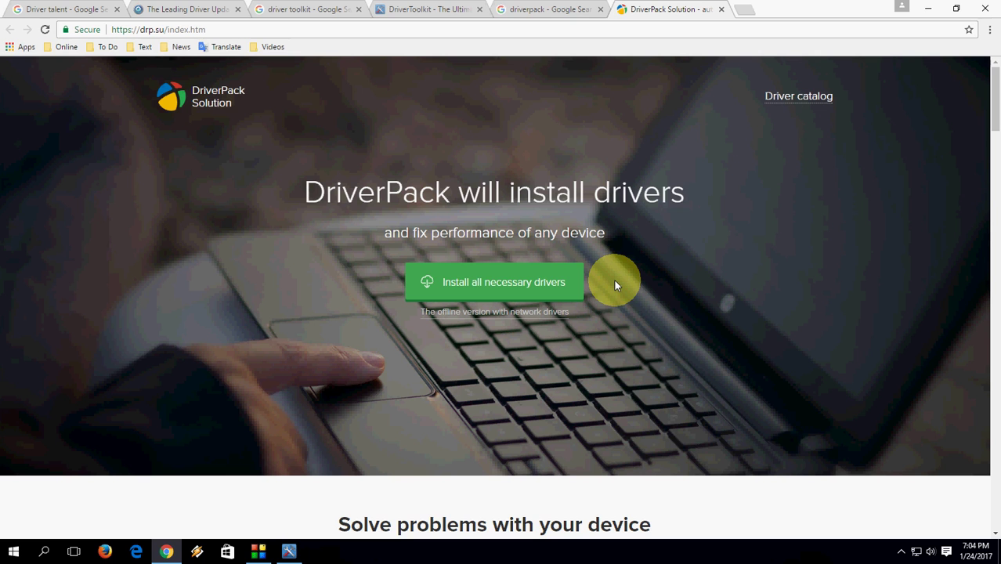
scroll(198, 276, "down", 3)
scroll(199, 277, "up", 3)
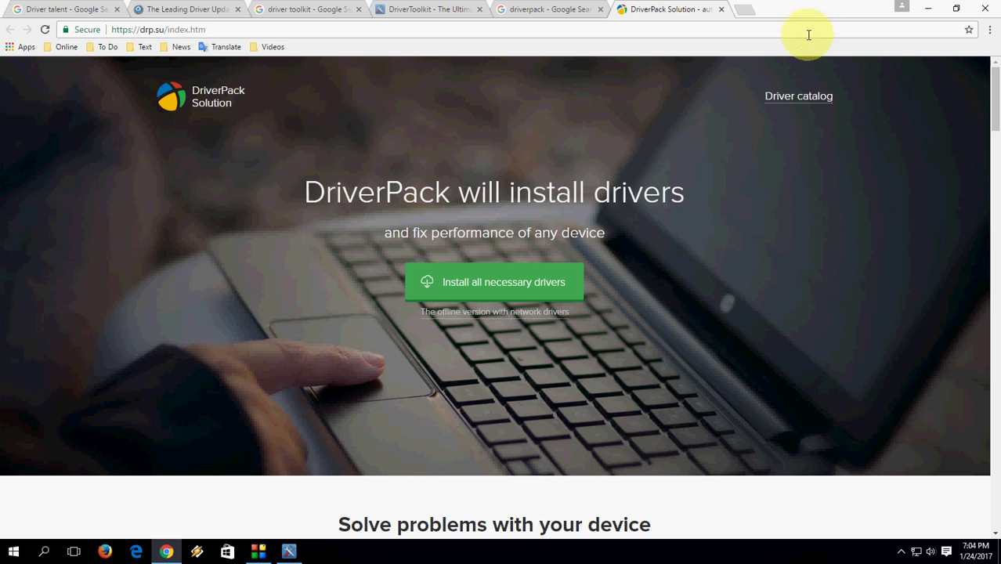
left_click(924, 9)
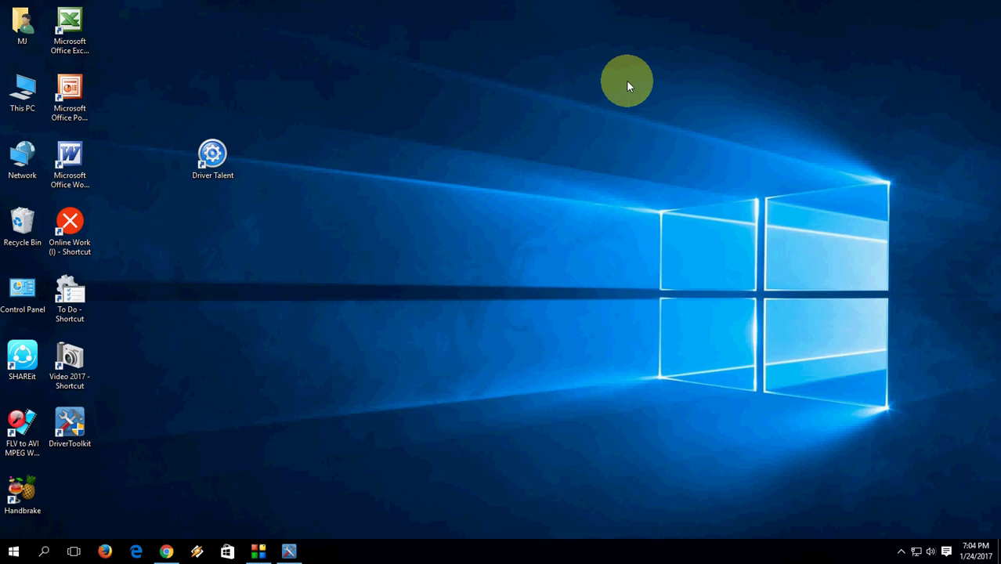